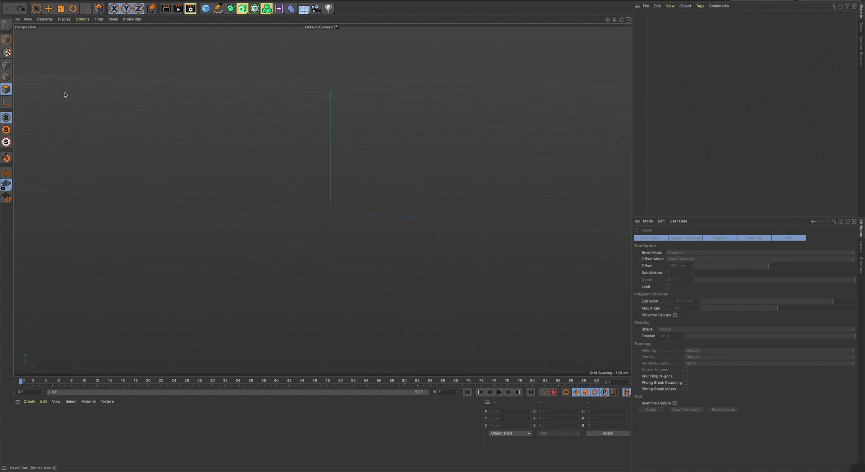
left_click(6, 77)
left_click(6, 90)
left_click(6, 77)
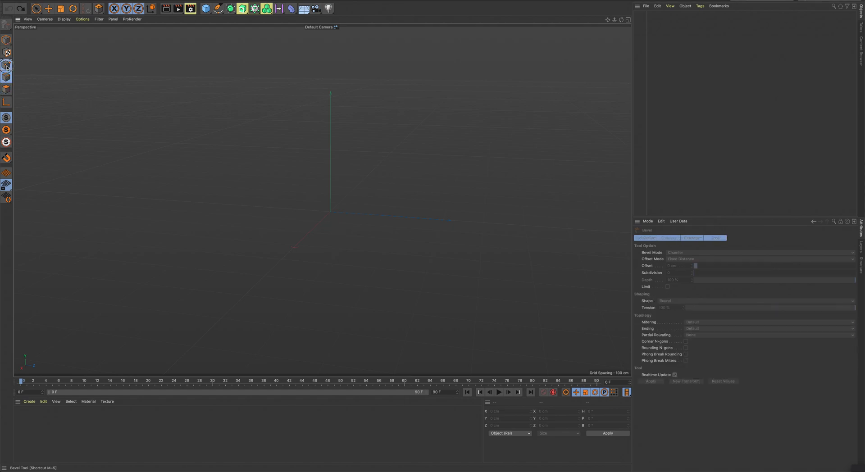
left_click(6, 89)
left_click(6, 65)
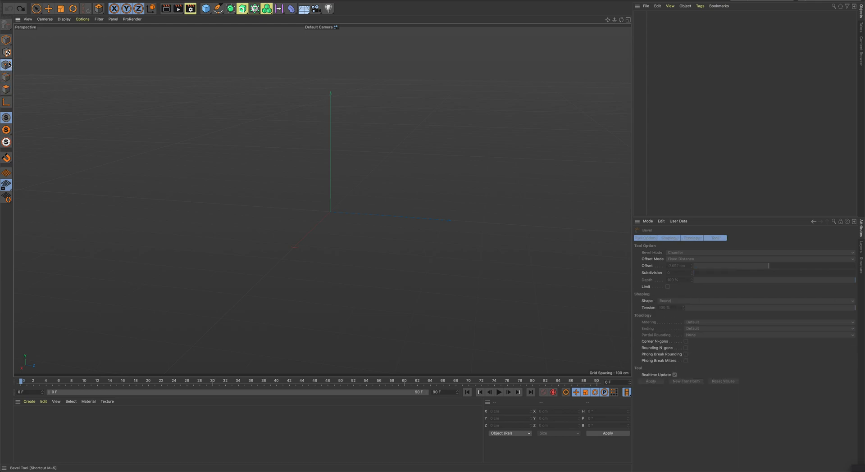
left_click(5, 77)
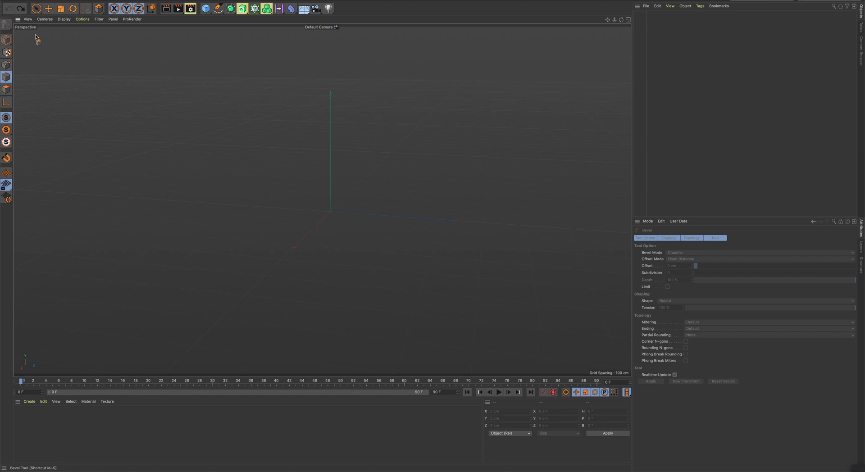
- Add a cube primitive to the scene and convert it into an editable polygon object
left_click(206, 8)
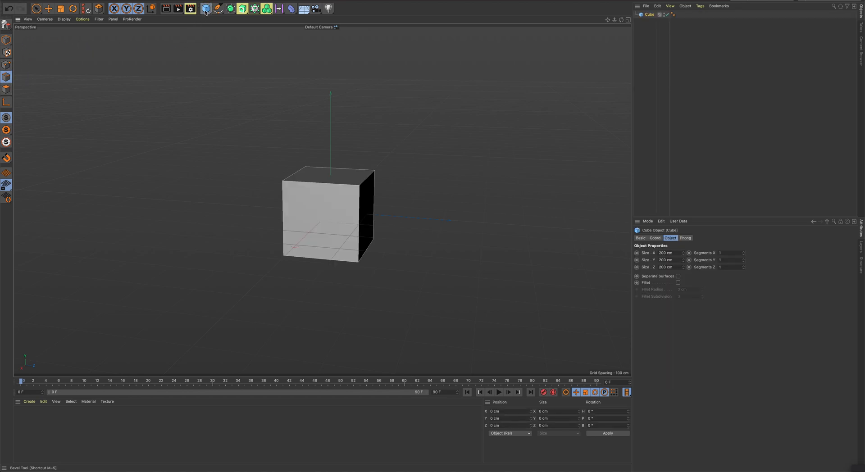
left_click(49, 8)
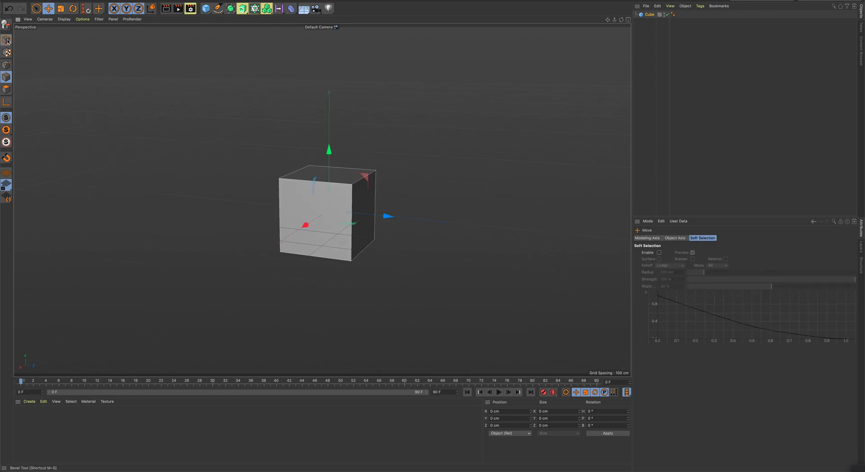
left_click(7, 40)
left_click(307, 194)
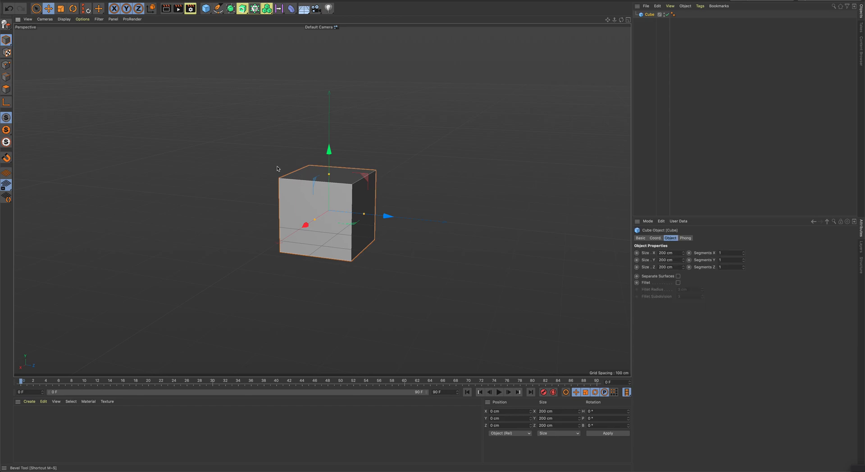
left_click(6, 25)
- In polygon mode, bevel the cube's top face into a tapered block with about 65 cm extrusion and 46 cm offset
left_click(6, 65)
left_click(6, 89)
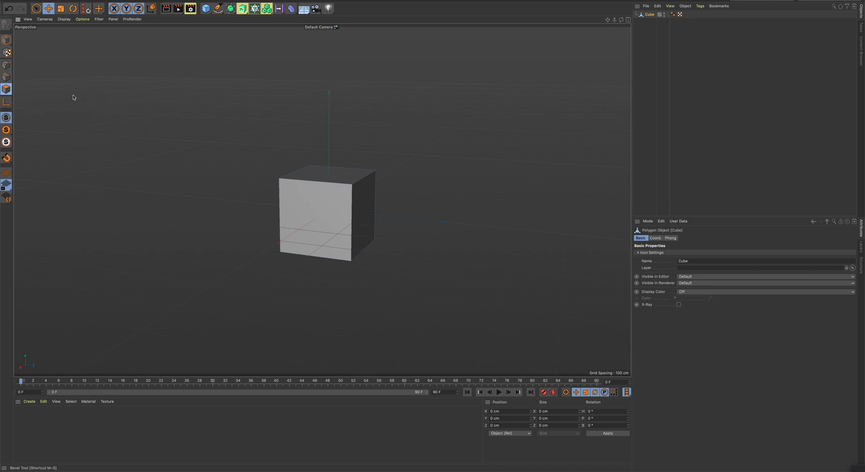
left_click_drag(386, 176, 377, 176, "alt")
scroll(365, 177, "up", 3)
scroll(366, 178, "up", 3)
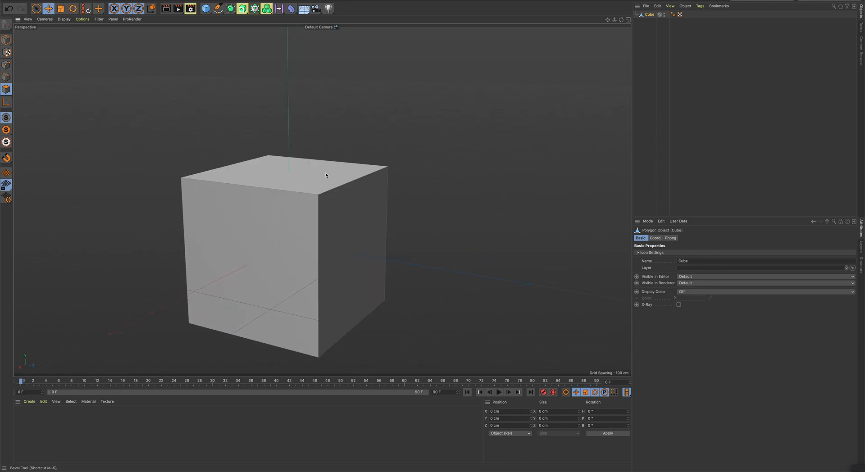
left_click(294, 168)
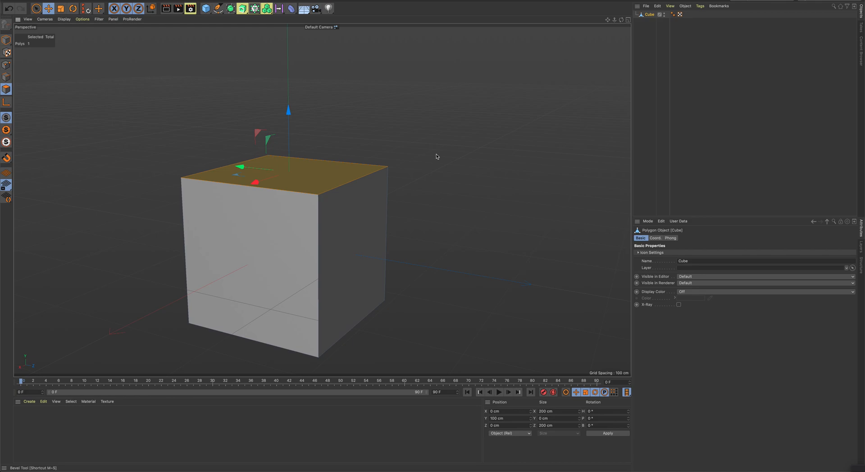
right_click(483, 141)
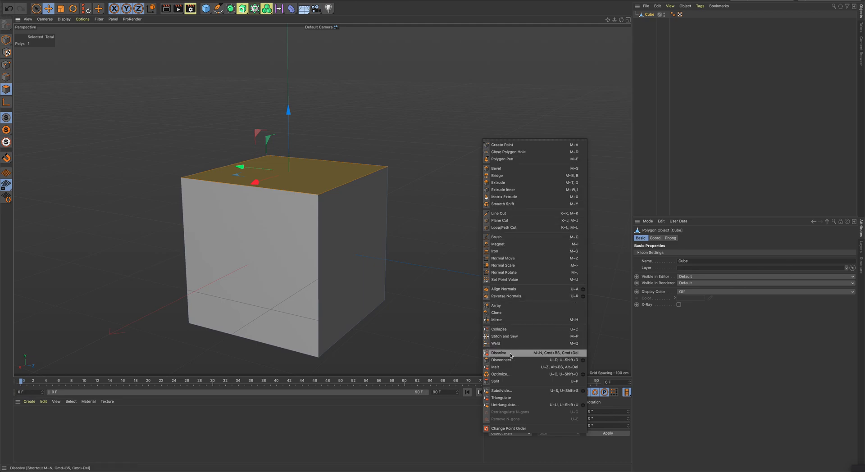
left_click(513, 170)
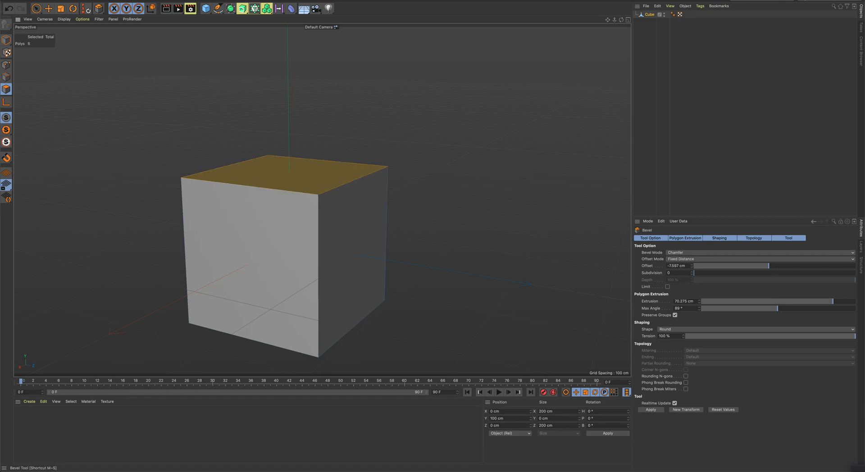
left_click_drag(440, 182, 440, 137)
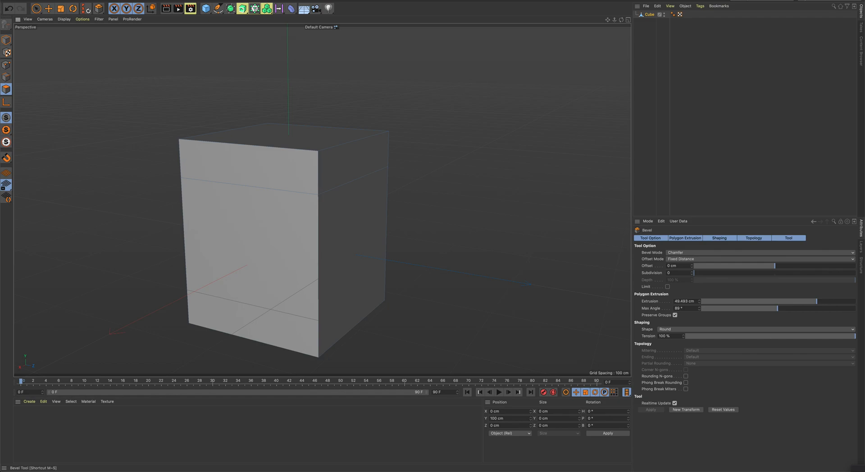
left_click_drag(775, 266, 812, 266)
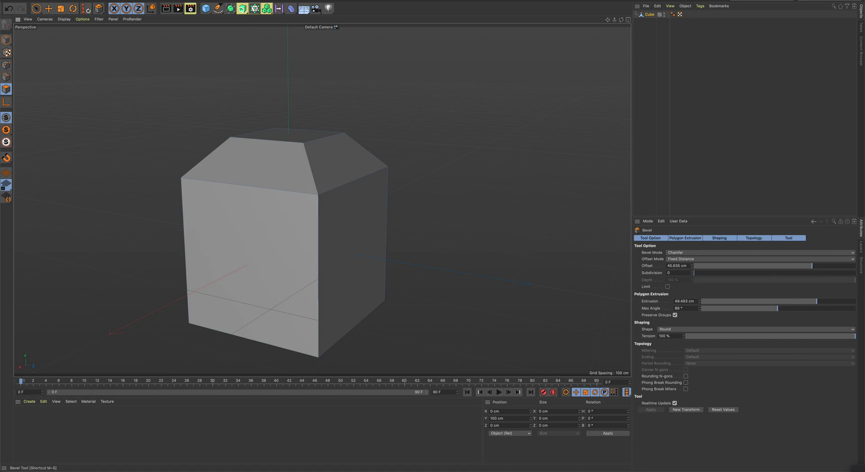
left_click_drag(817, 302, 828, 301)
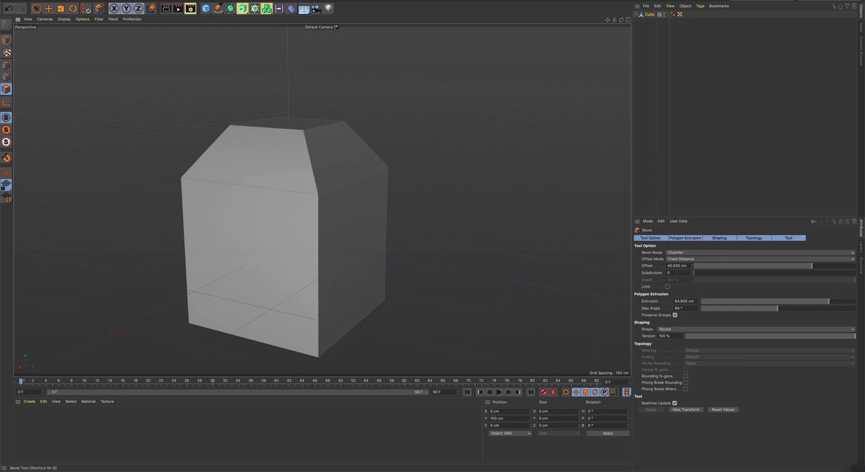
left_click_drag(427, 185, 427, 186)
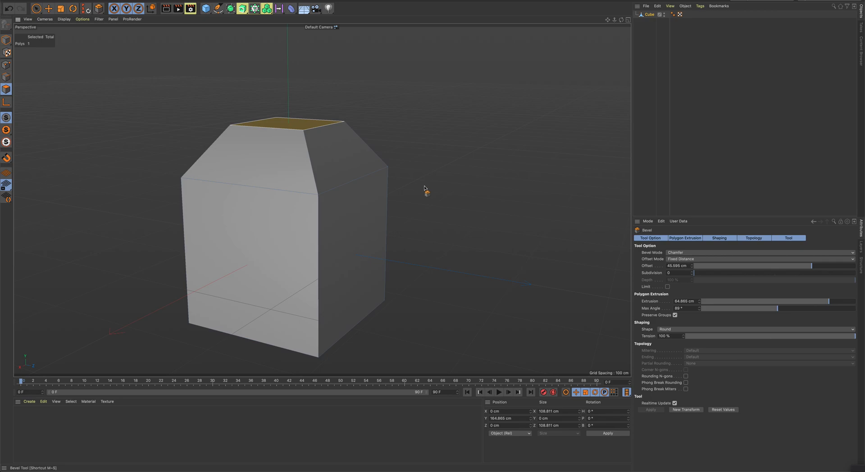
- Bevel the top face twice more: about 80 cm extrusion with -36 cm offset, and about 50 cm extrusion with -1.5 cm offset
left_click_drag(419, 183, 404, 193, "alt")
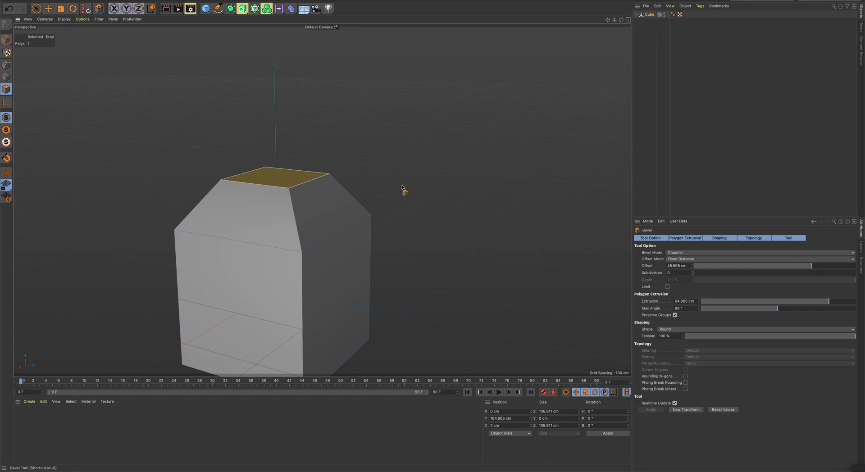
left_click_drag(401, 184, 446, 184, "shift")
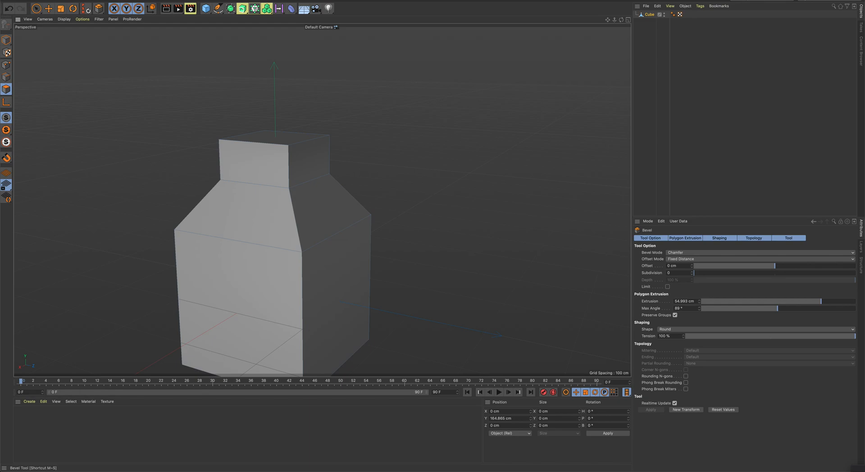
left_click_drag(447, 185, 467, 184, "shift")
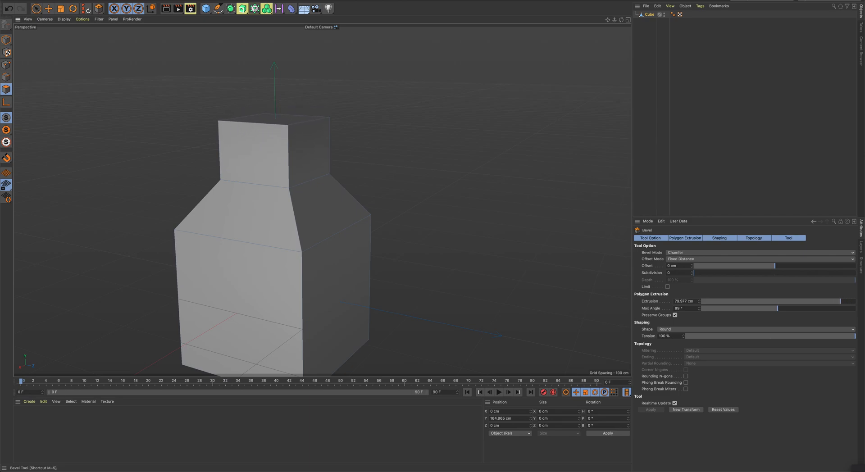
left_click_drag(775, 266, 745, 266)
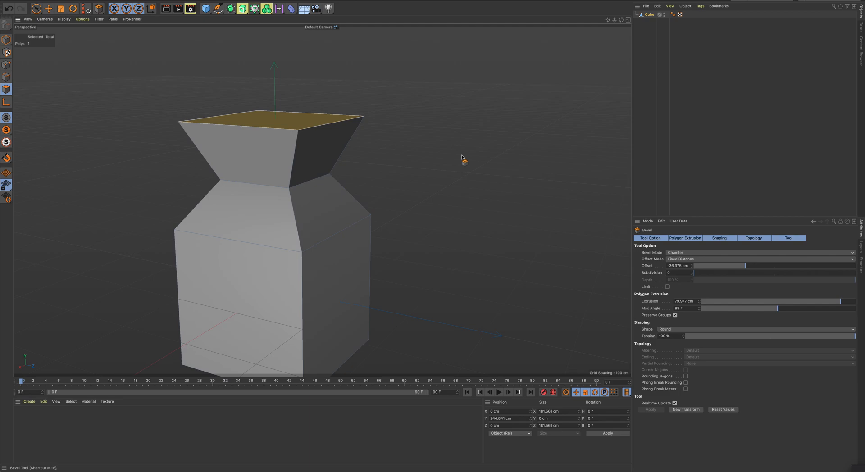
left_click_drag(462, 155, 463, 130)
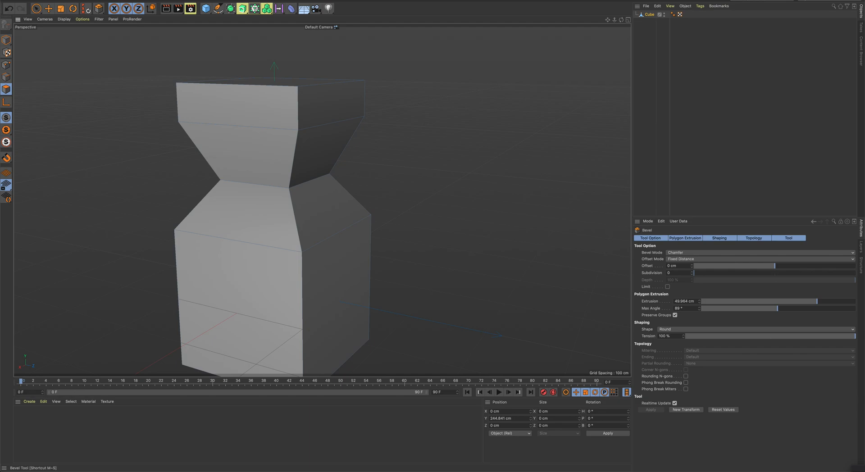
mouse_move(774, 265)
left_mouse_down()
mouse_move(765, 266)
mouse_move(785, 266)
mouse_move(756, 266)
mouse_move(774, 266)
left_mouse_up()
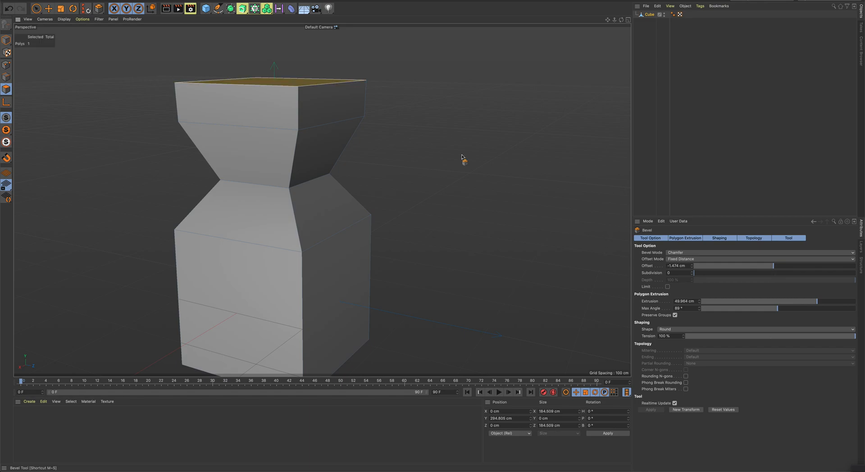
- Taper the top face inward with a bevel and raise a straight neck about 42 cm high from it
middle_click_drag(456, 153, 458, 263, "alt")
left_click_drag(442, 240, 459, 194)
left_click_drag(428, 236, 430, 208)
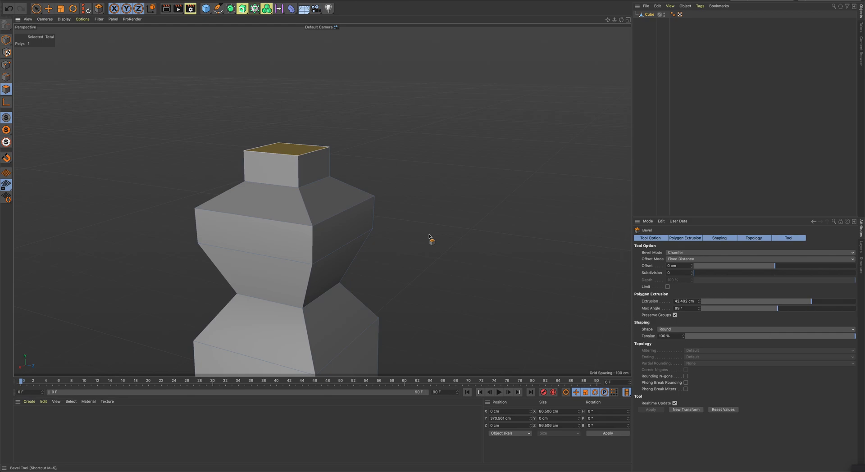
- Flare the neck's top face outward, and taper it back in with about 36 cm extrusion and 17 cm offset
left_click_drag(386, 212, 390, 233, "alt")
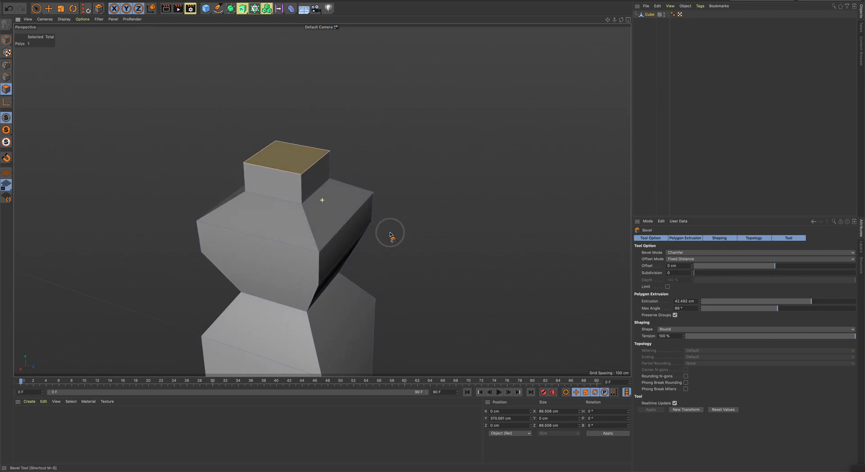
scroll(411, 214, "up", 5)
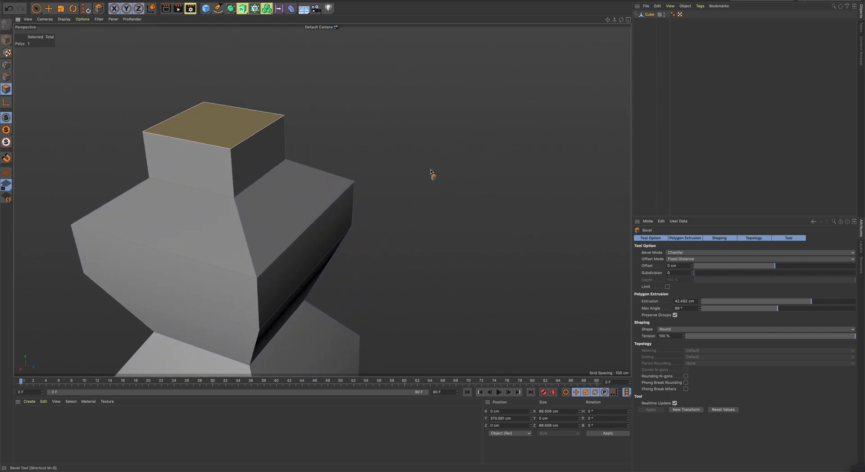
left_click_drag(468, 151, 478, 151)
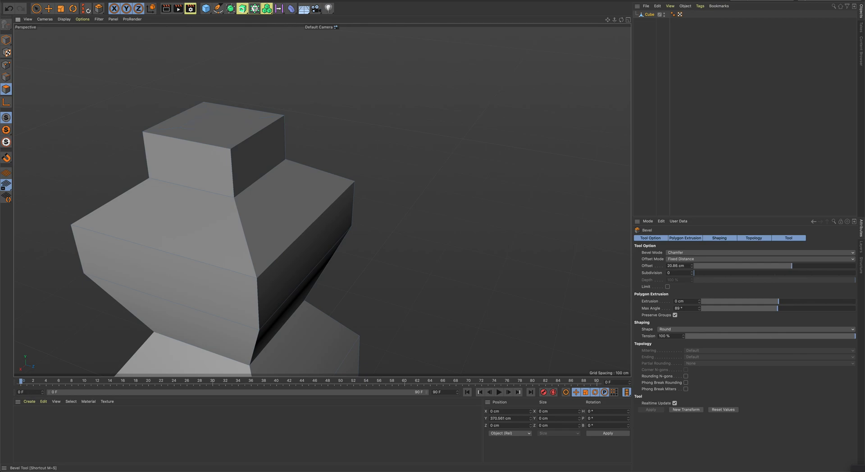
left_click_drag(474, 151, 478, 168)
scroll(453, 168, "down", 5)
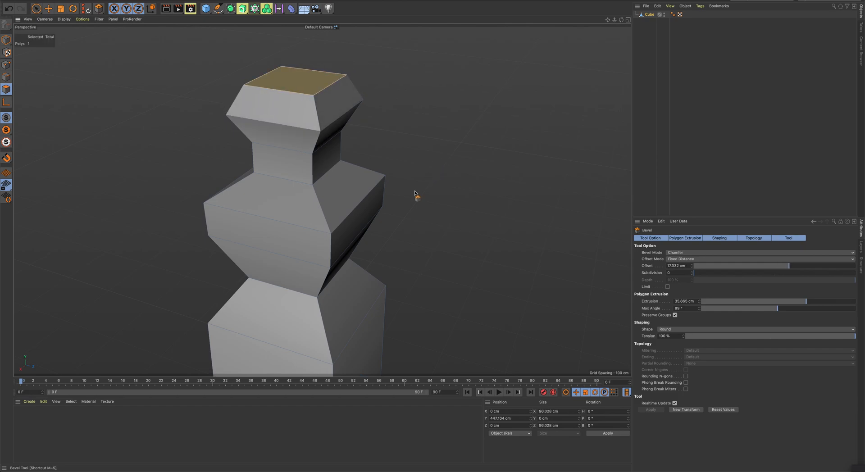
- Select two opposite side faces of the base block and bevel them together twice into narrowing arms
left_click_drag(414, 191, 419, 204, "alt")
middle_click_drag(419, 204, 390, 101, "alt")
left_click(340, 267)
left_click_drag(427, 248, 505, 237, "alt")
left_click(292, 274, "shift")
left_click_drag(498, 272, 446, 154, "alt")
scroll(412, 273, "up", 2)
scroll(410, 272, "down", 5)
left_click_drag(443, 246, 501, 245)
left_click_drag(438, 243, 453, 148)
- Bevel both arm ends into flared tips with about 155 cm extrusion and -23 cm offset
left_click_drag(421, 231, 398, 113)
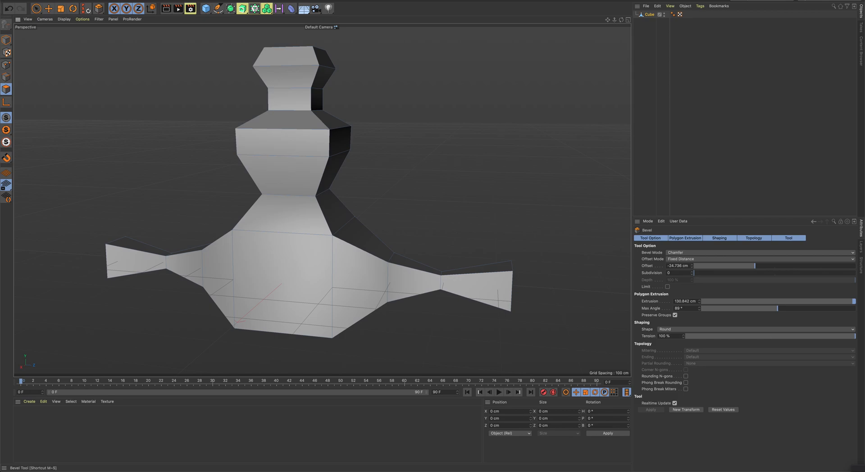
left_click_drag(398, 113, 401, 90)
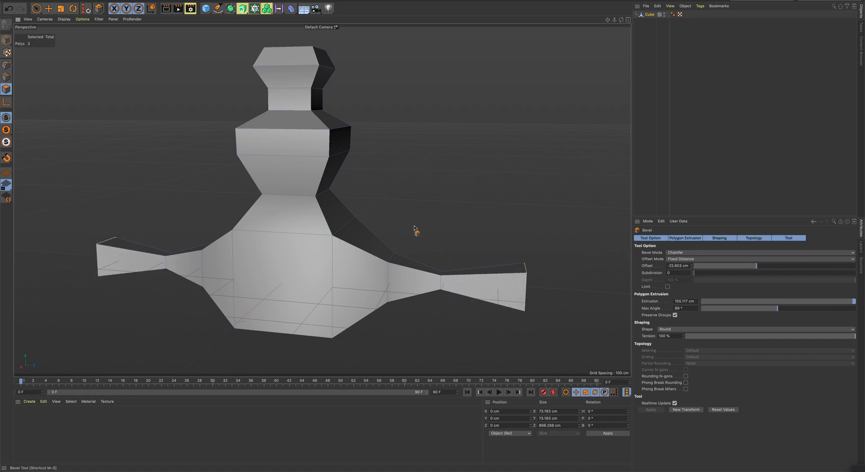
mouse_move(412, 227)
left_mouse_down("alt")
mouse_move(377, 226)
mouse_move(398, 228)
left_mouse_up("alt")
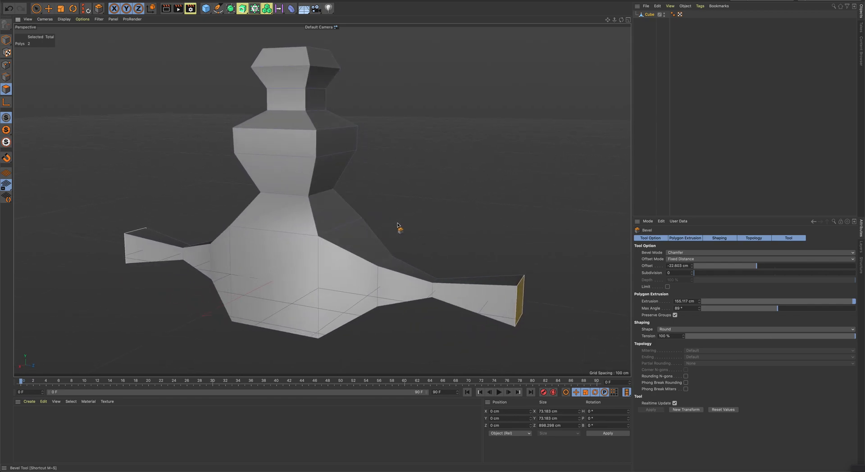
scroll(402, 224, "down", 3)
scroll(396, 221, "up", 2)
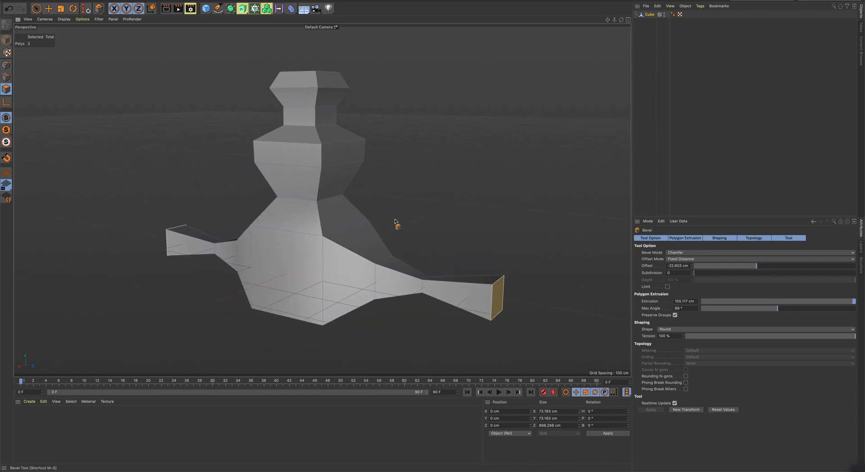